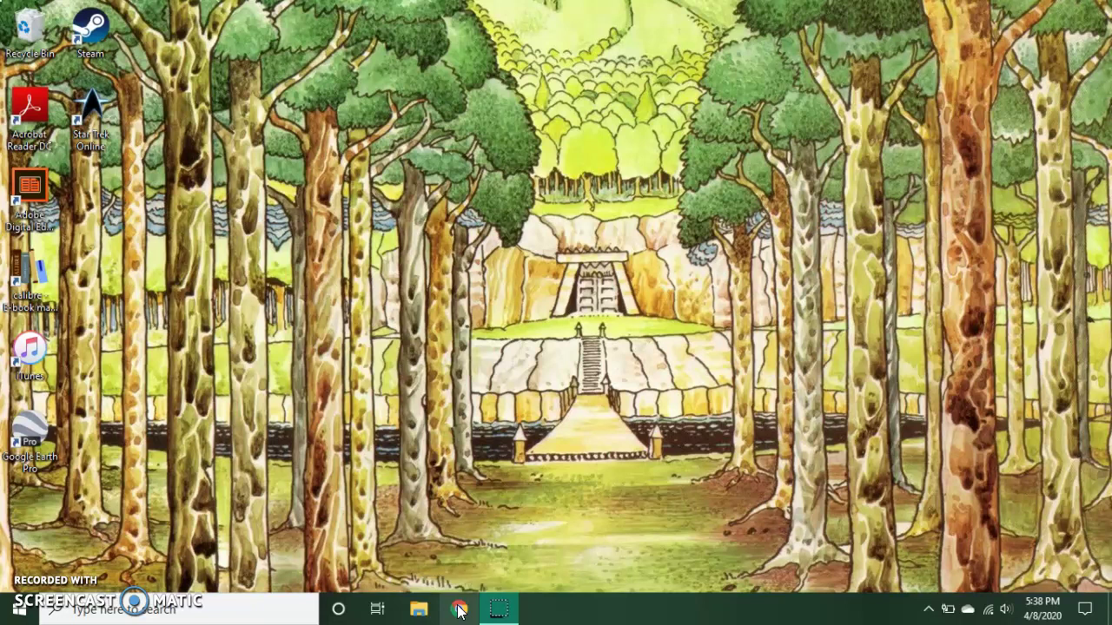
Switch to Chrome and open the zoom.com website from the address suggestions for "zoom"
left_click(459, 612)
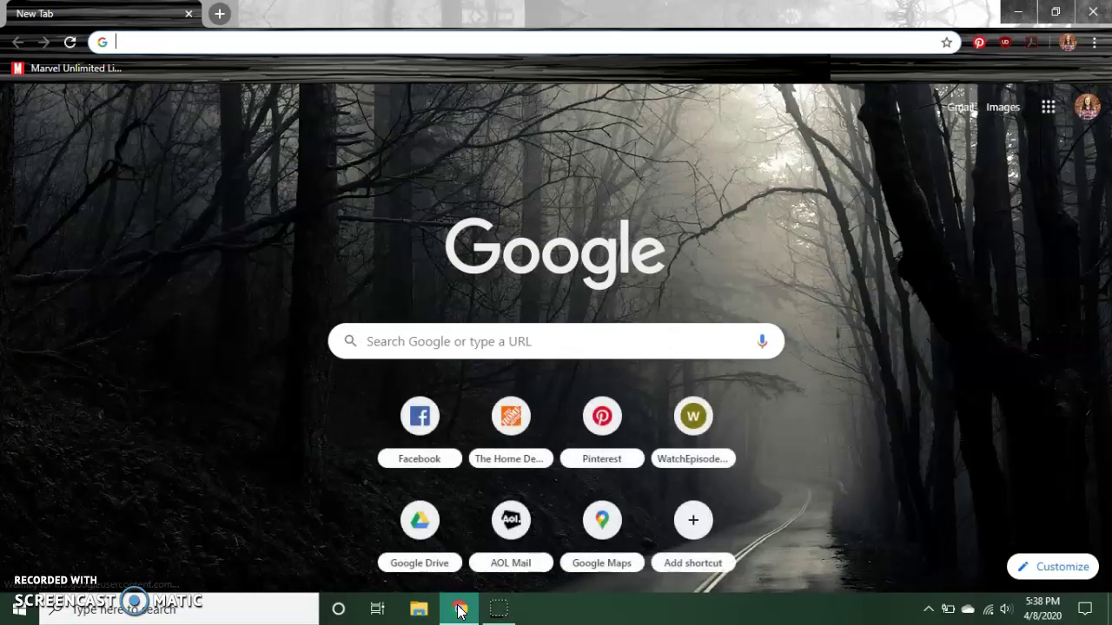
left_click(497, 331)
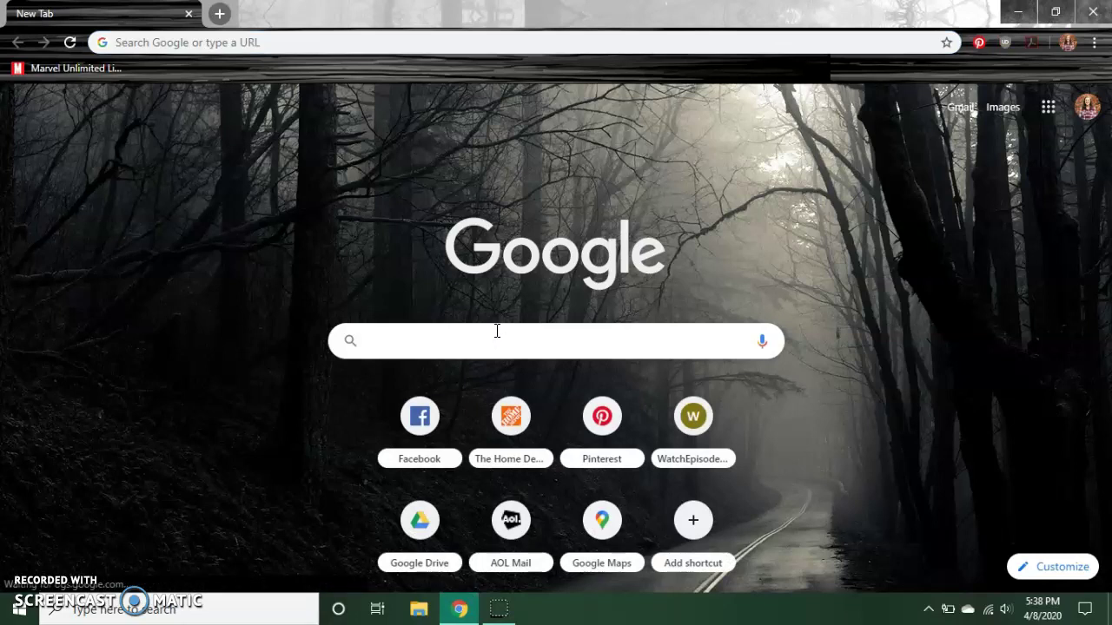
type("zoo")
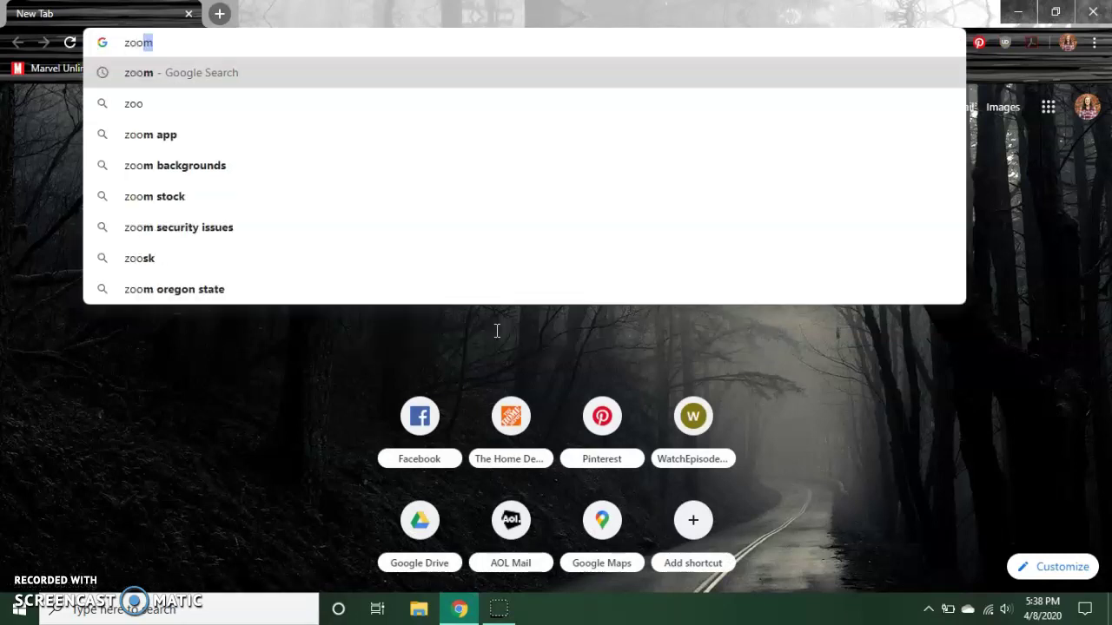
type("m")
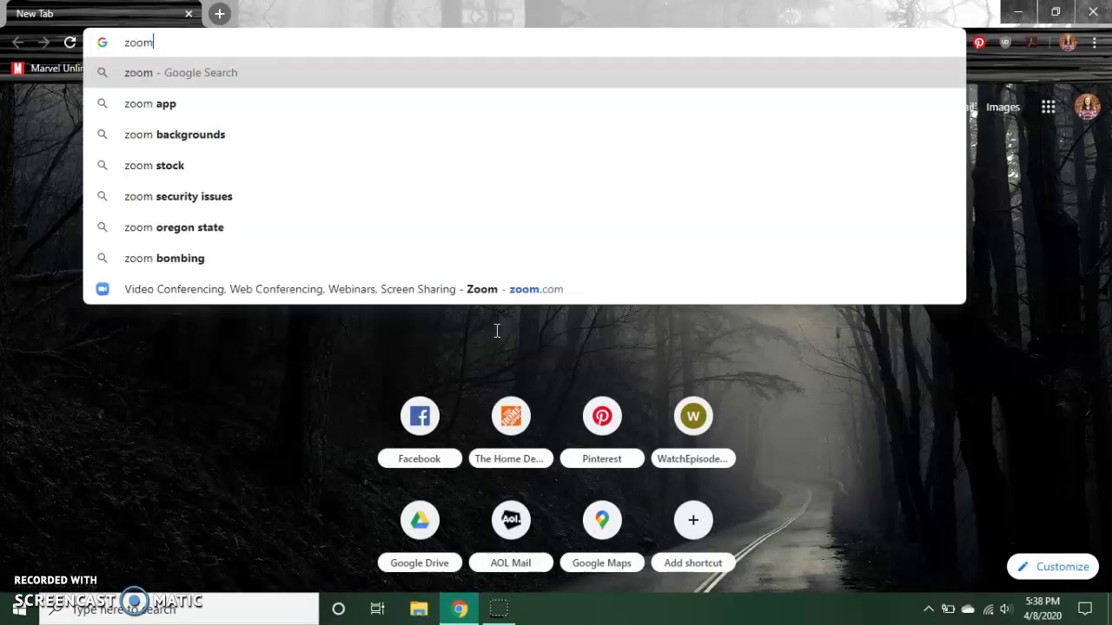
left_click(308, 286)
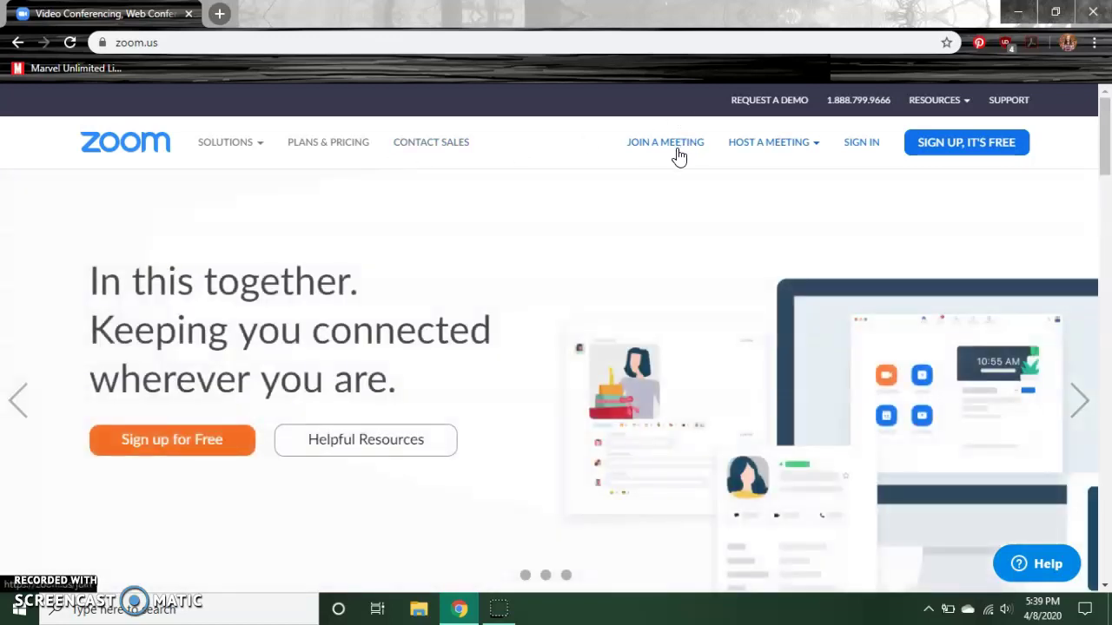
Go to the page for joining a meeting, submit the meeting ID, and allow the Zoom application to open
left_click(678, 153)
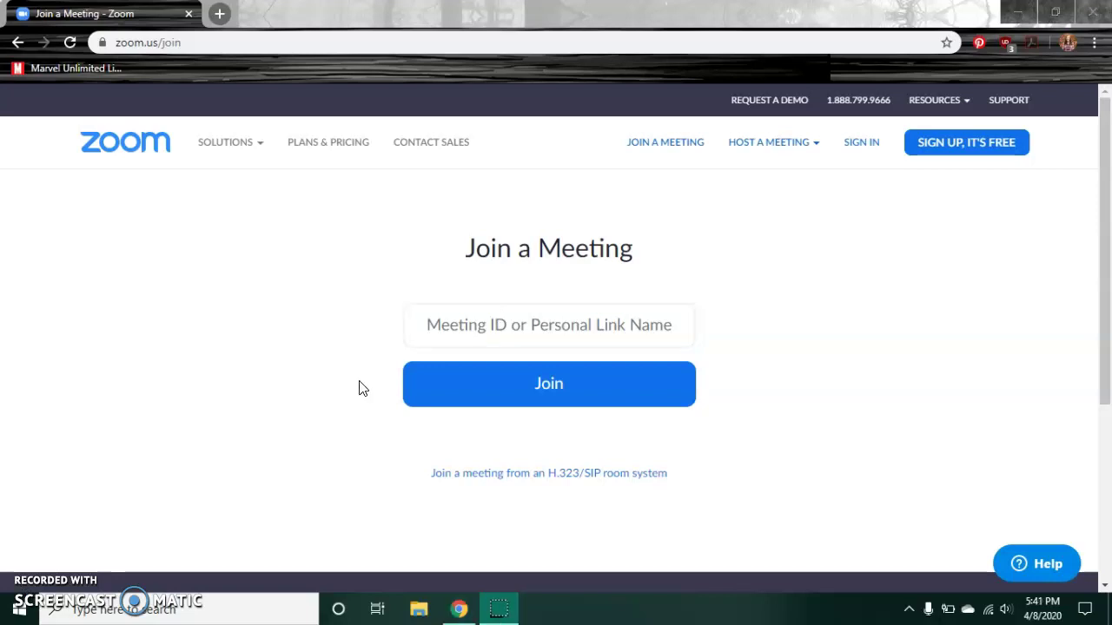
left_click(466, 326)
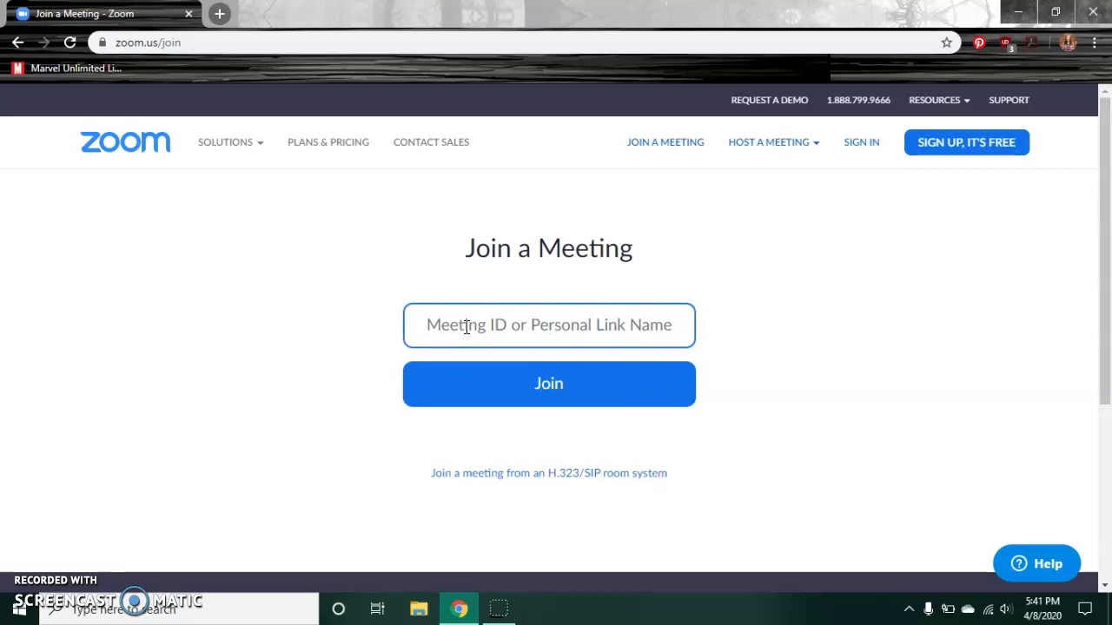
type("689 ")
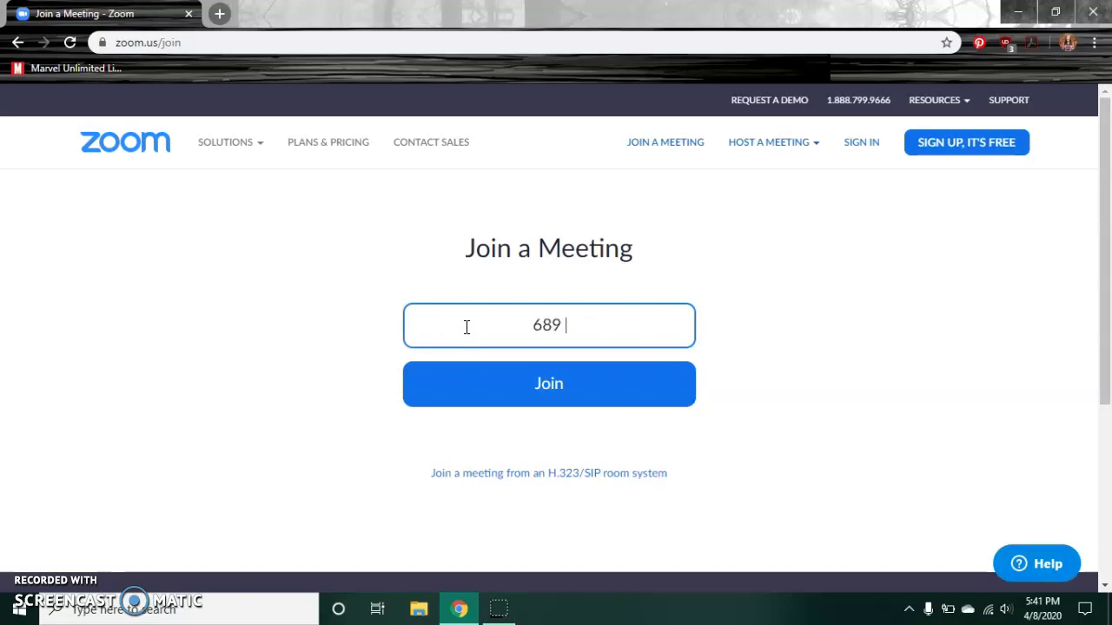
type("567 294")
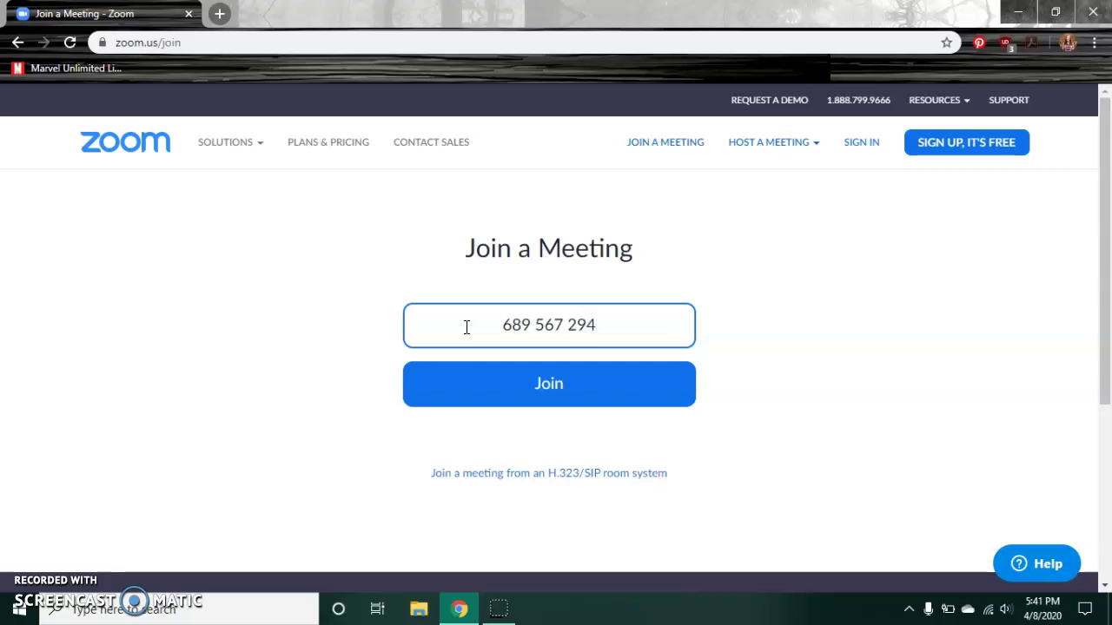
left_click(530, 388)
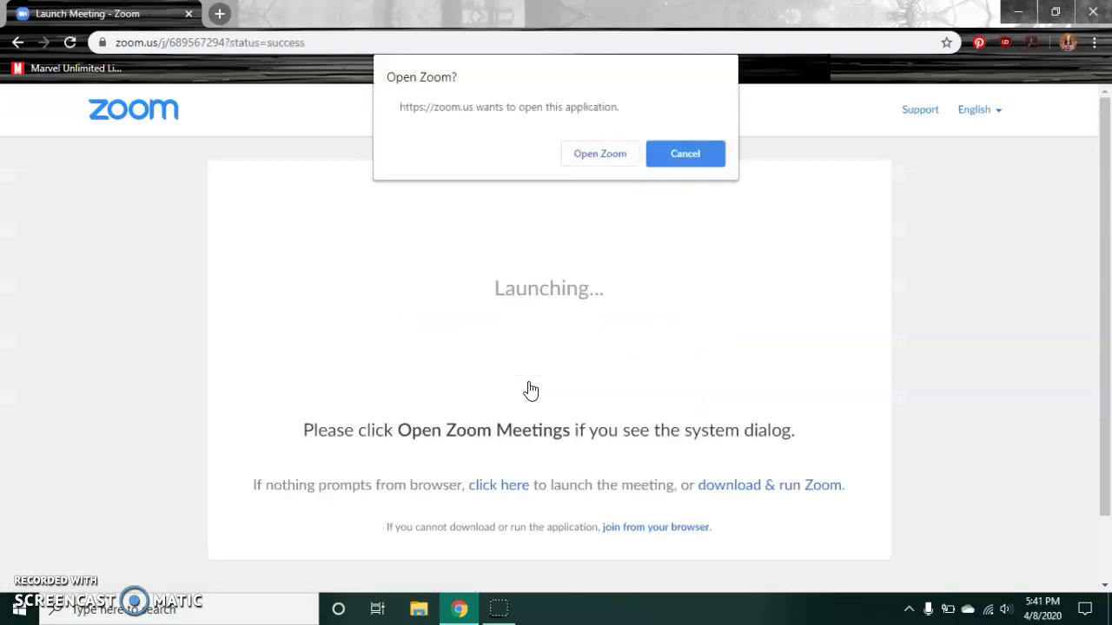
left_click(606, 153)
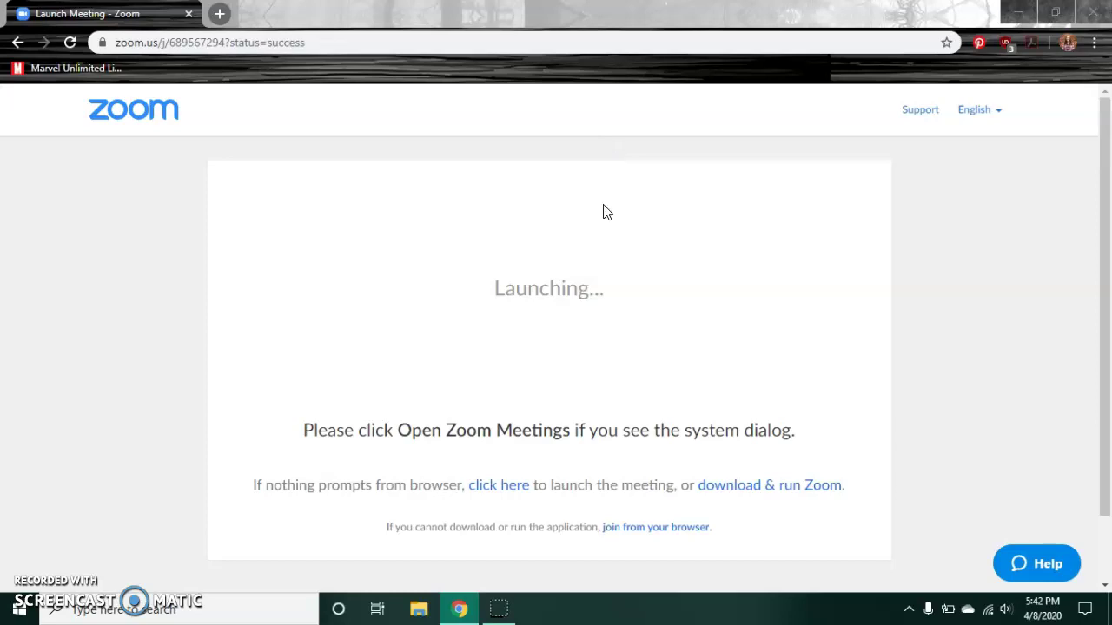
Enter the participant's name, keep it remembered for future meetings, and join the meeting with video
mouse_move(455, 613)
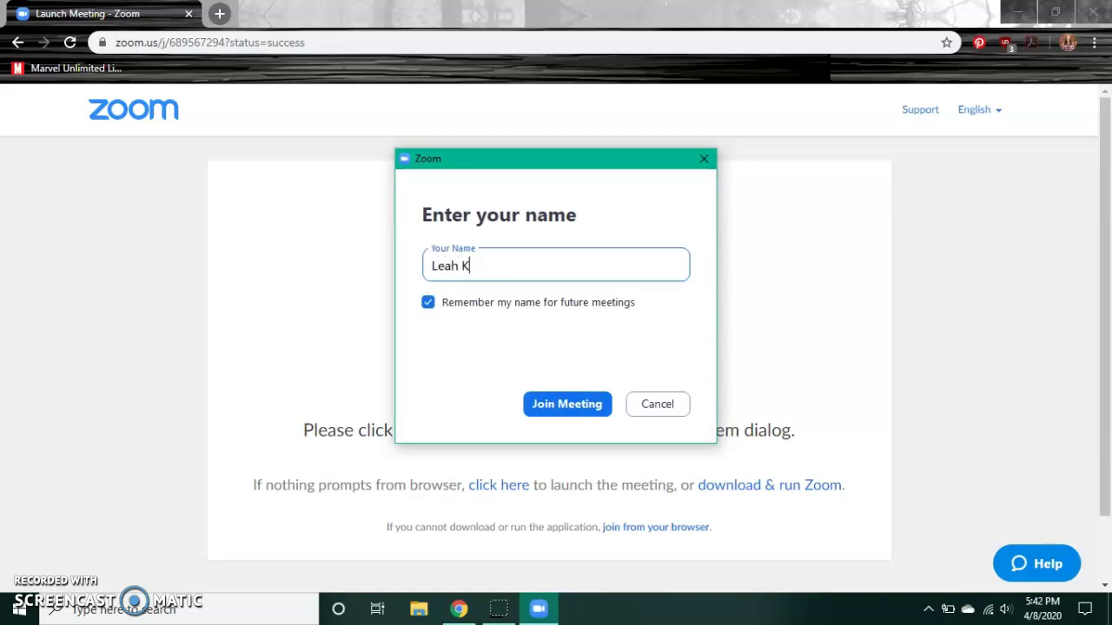
left_click(563, 403)
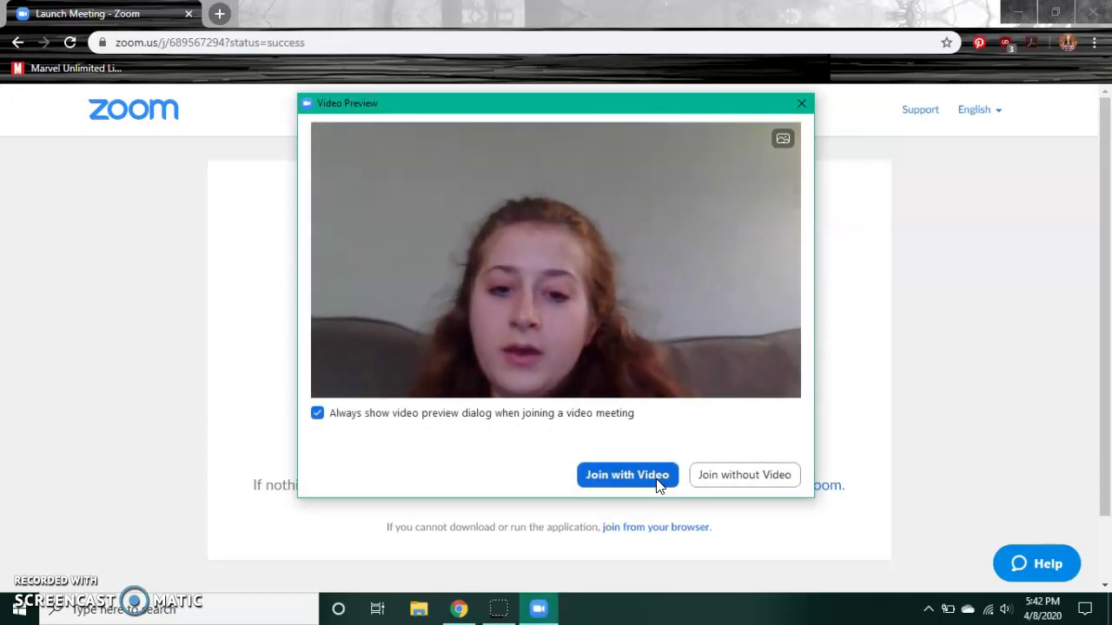
left_click(650, 477)
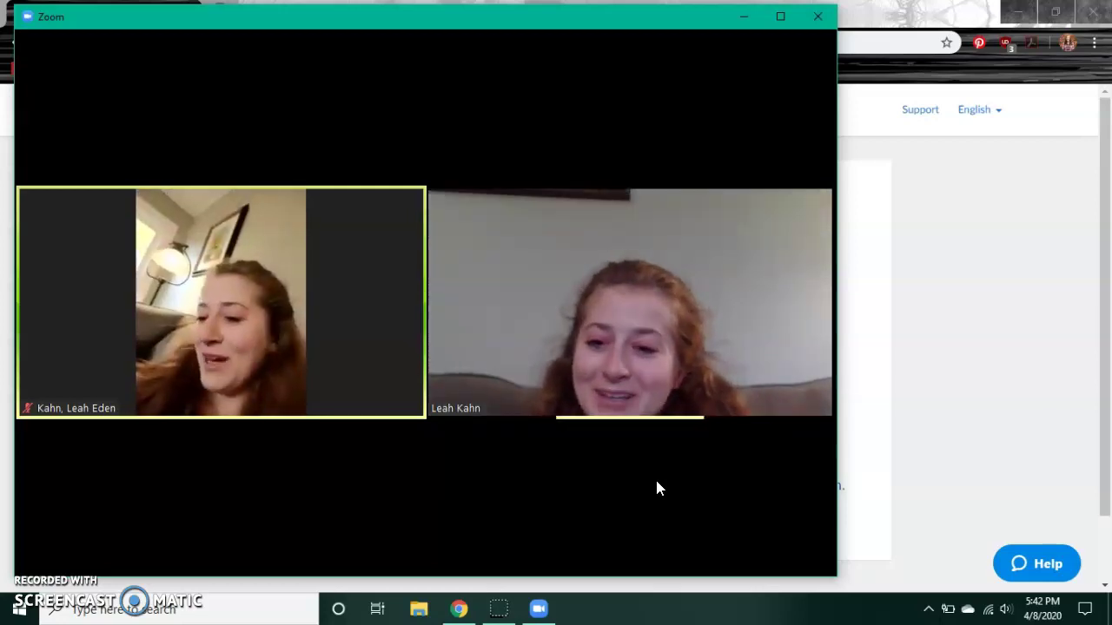
Review the speaker and microphone options in the meeting's audio settings, and close the settings
mouse_move(645, 463)
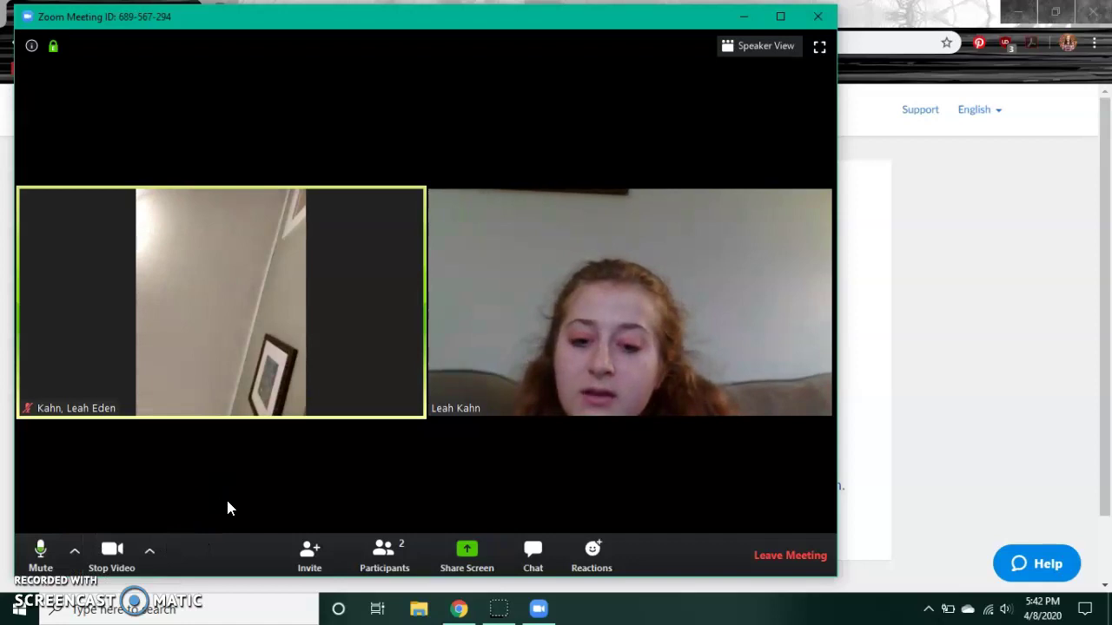
left_click(73, 553)
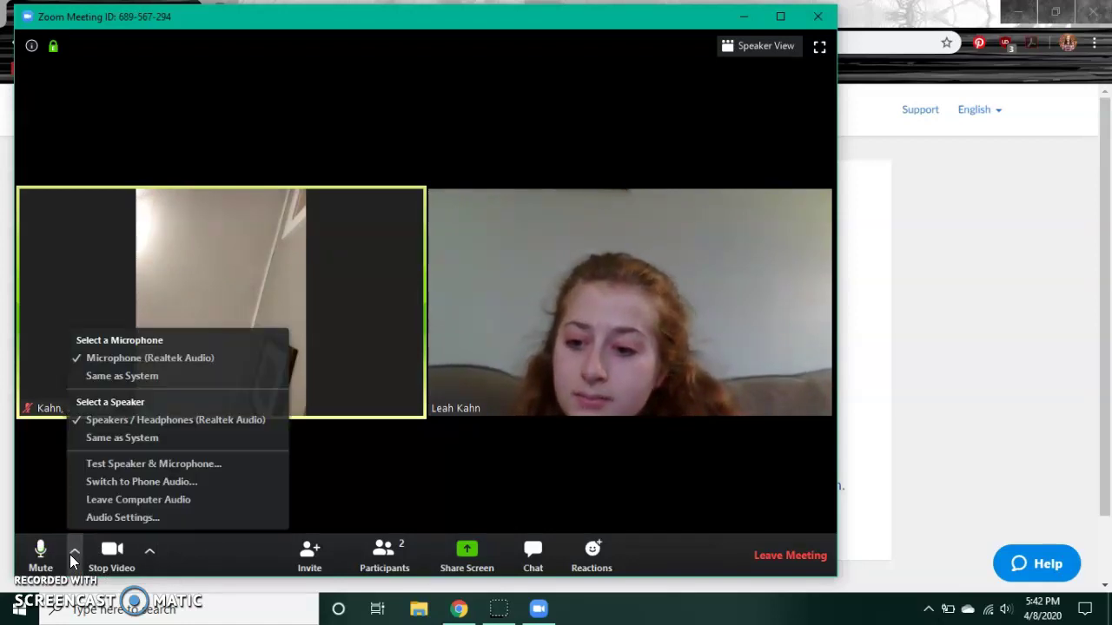
left_click(122, 518)
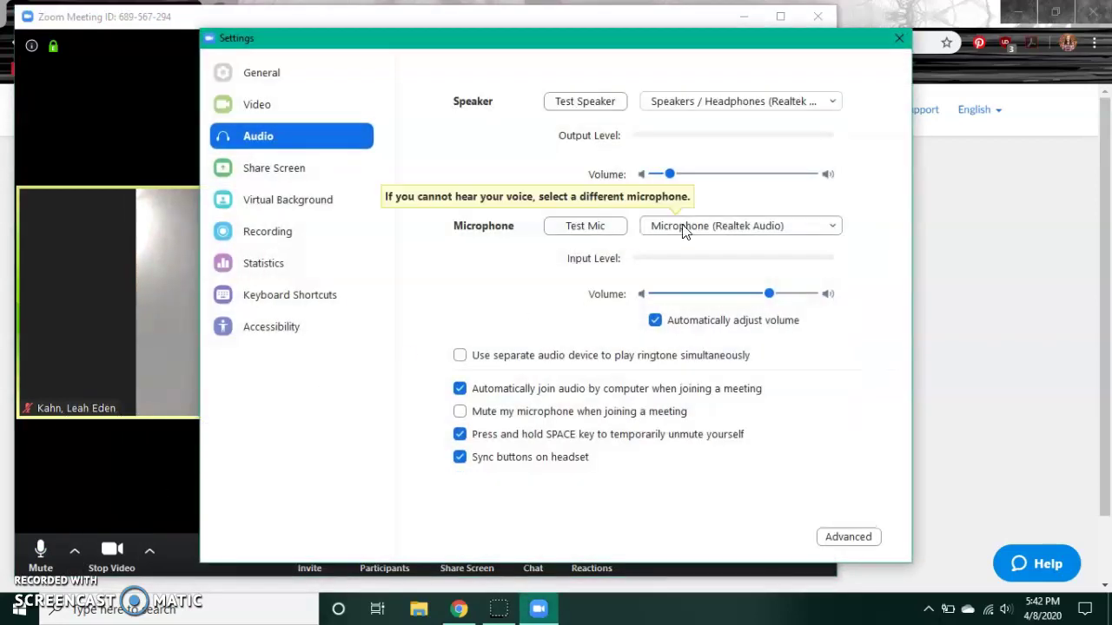
left_click(898, 40)
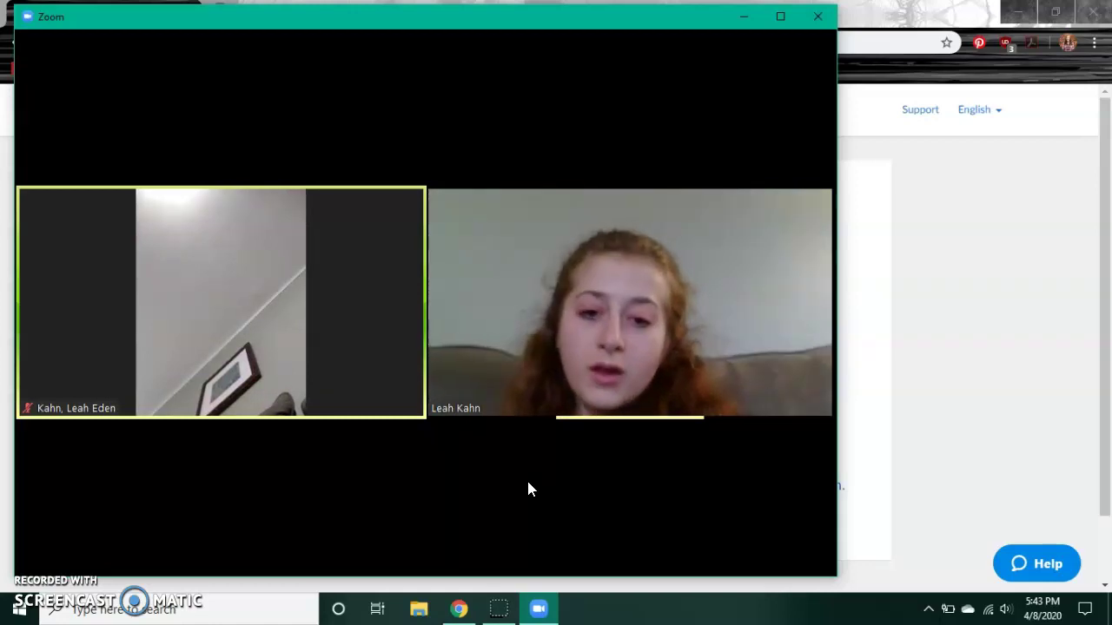
Maximize the meeting window and check the participants list, closing the list when done
left_click(780, 16)
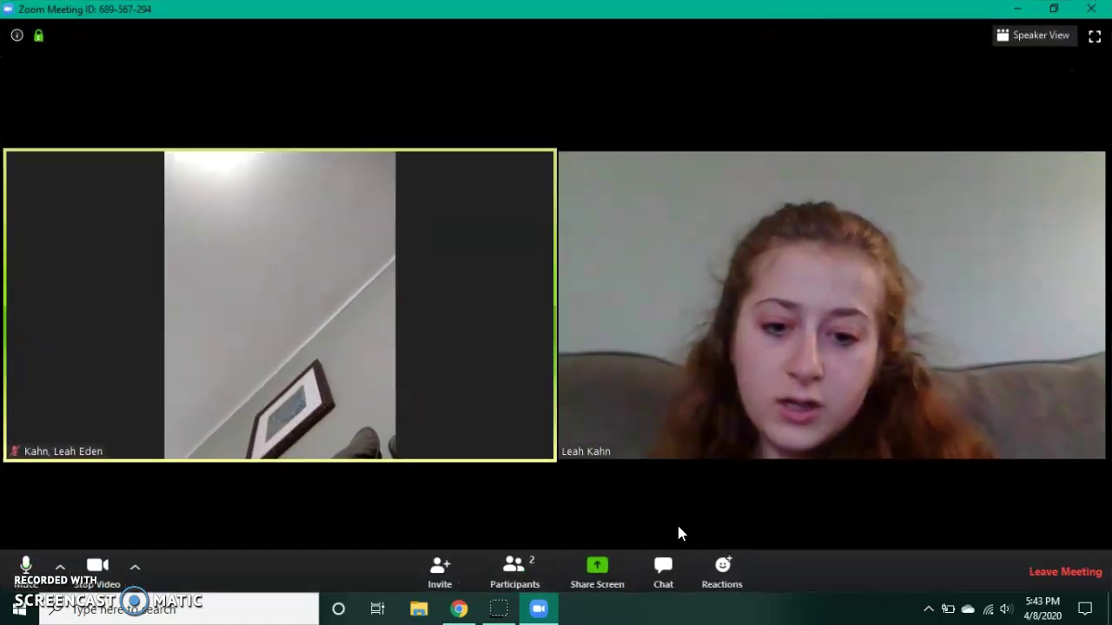
left_click(512, 565)
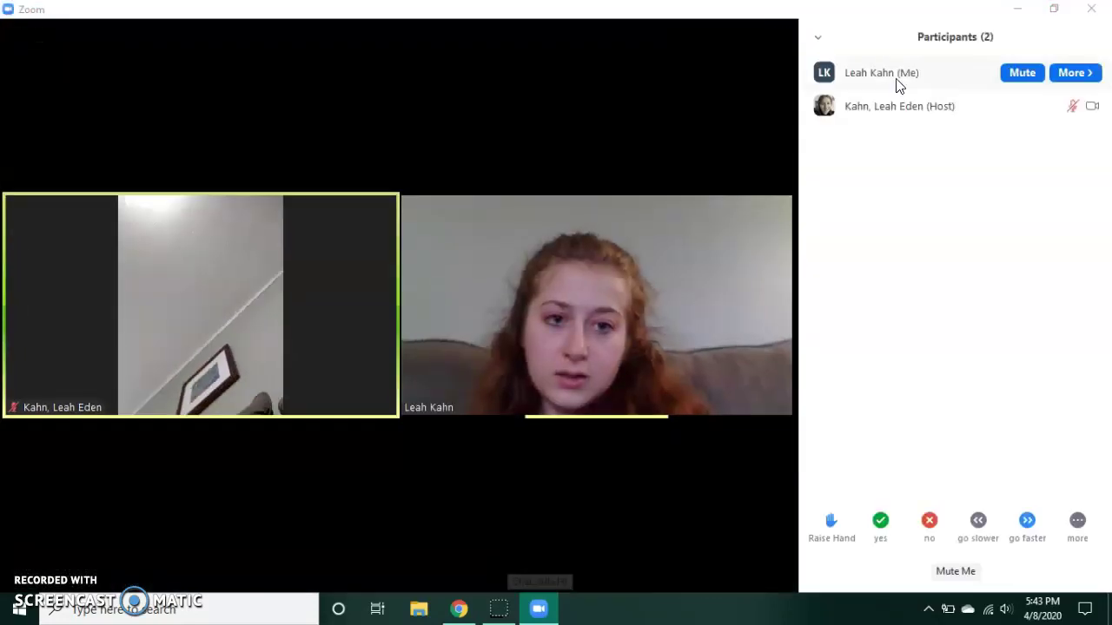
left_click(818, 38)
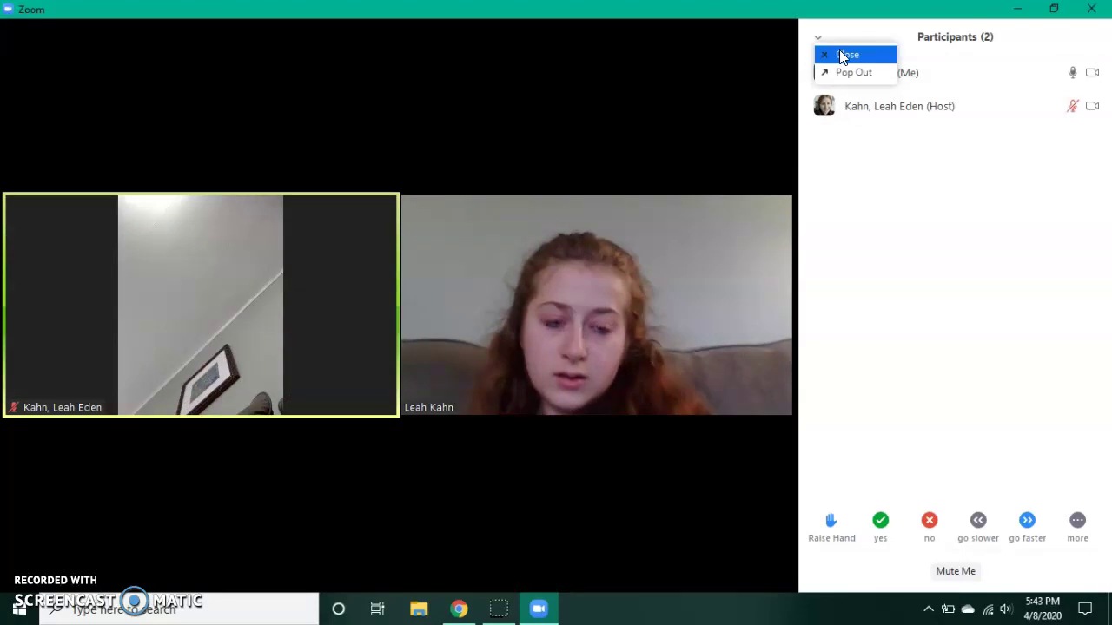
left_click(840, 54)
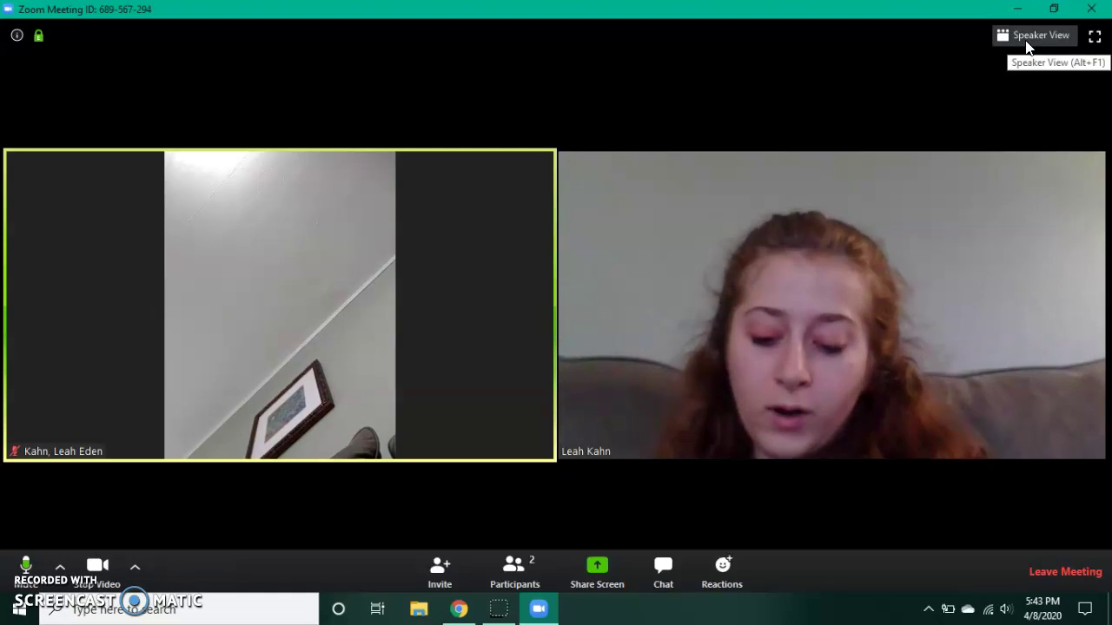
Compare the speaker and gallery layouts of the meeting, ending in Speaker View
left_click(1025, 40)
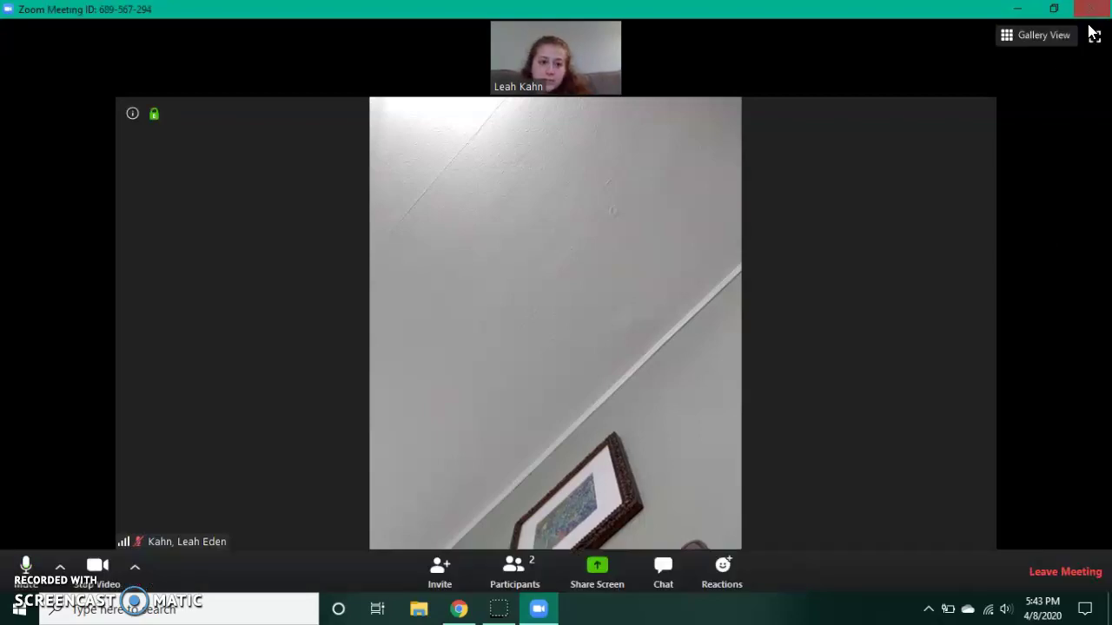
left_click(1031, 39)
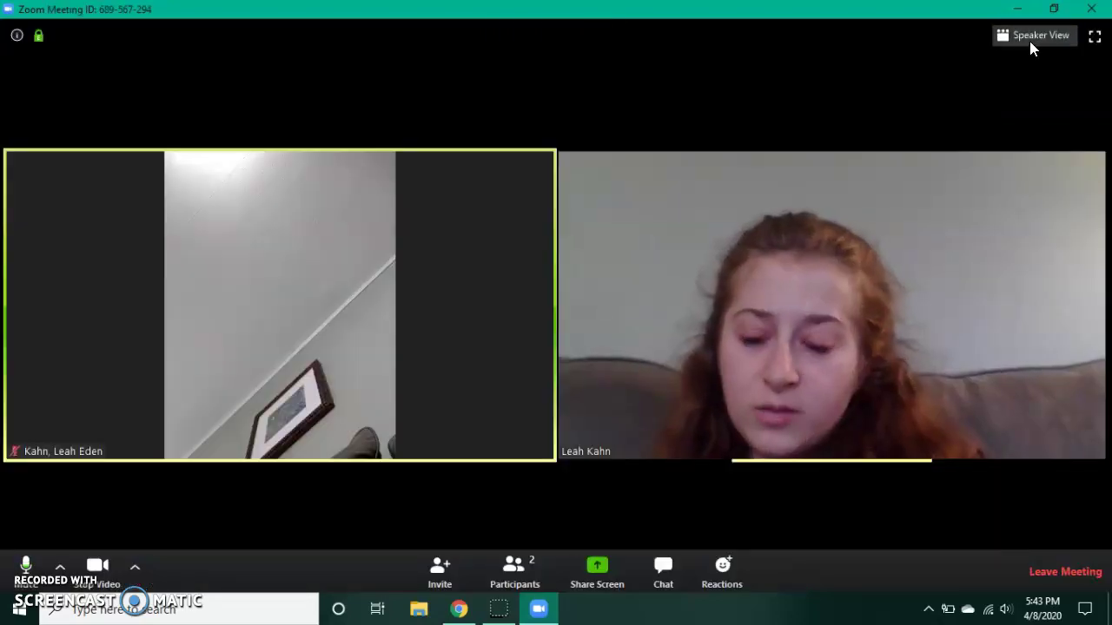
left_click(1032, 41)
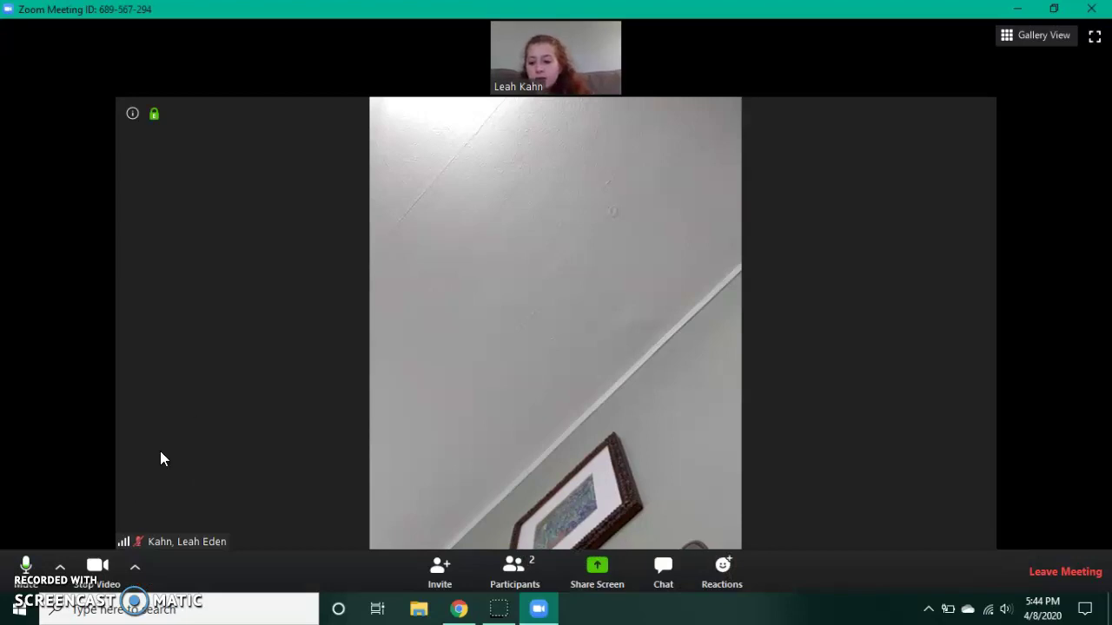
Mute and unmute the microphone, and try the camera's Stop Video control
left_click(30, 566)
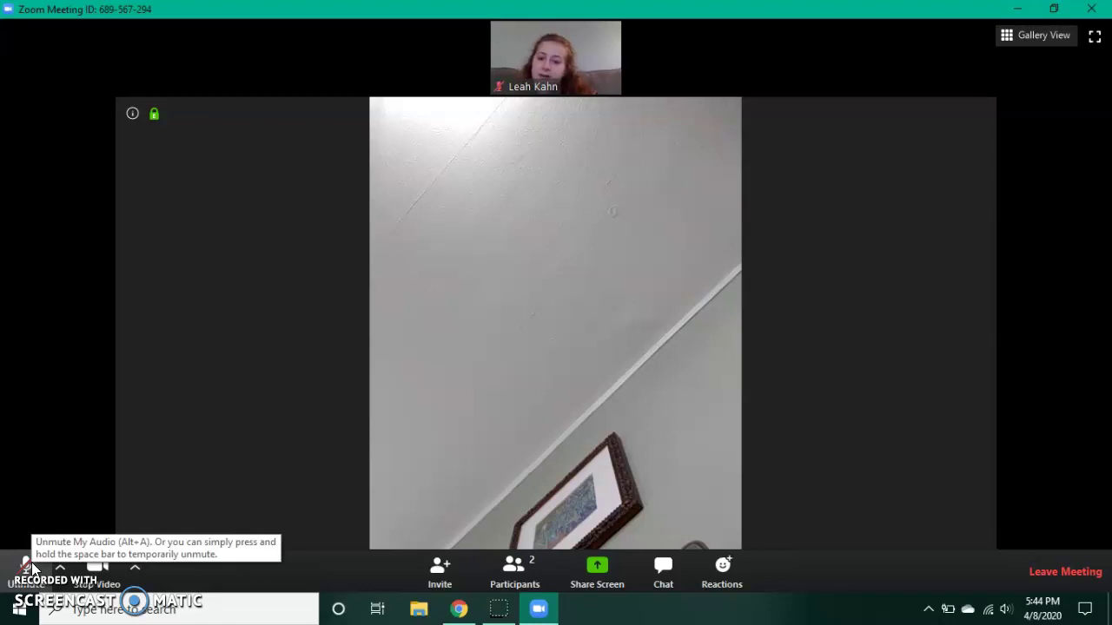
left_click(31, 569)
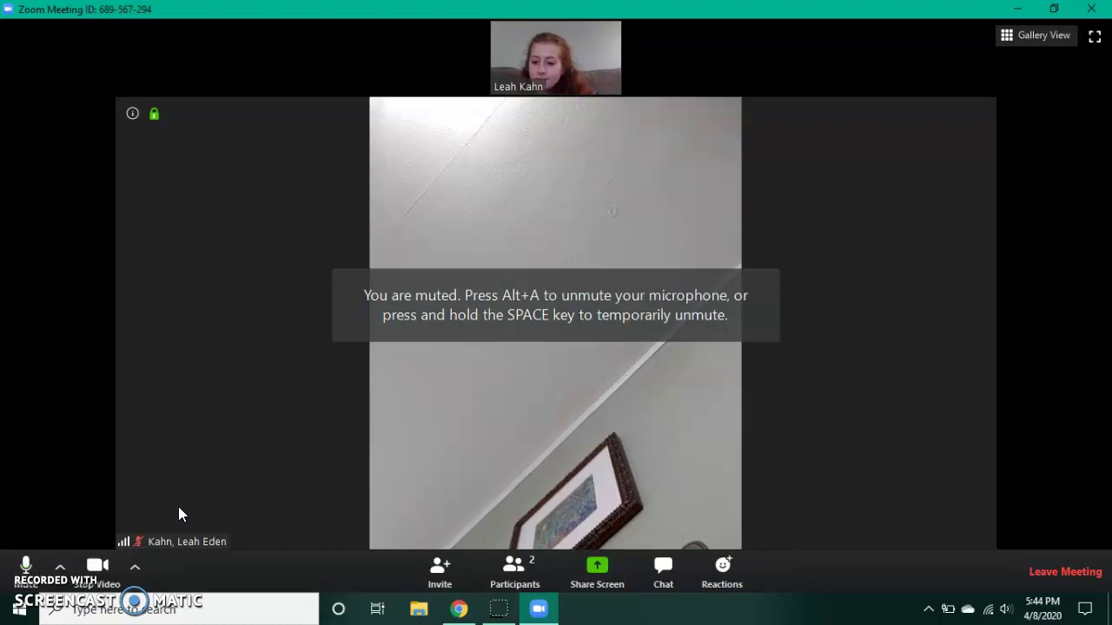
left_click(96, 580)
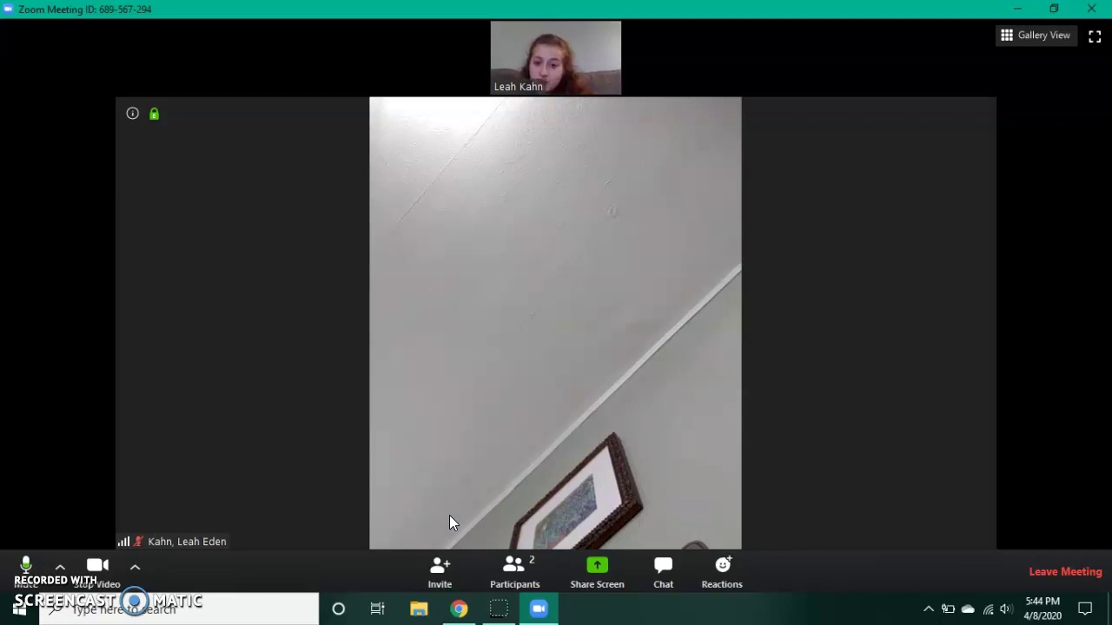
View the email options for inviting people to the meeting, and close the invitation dialog
left_click(457, 562)
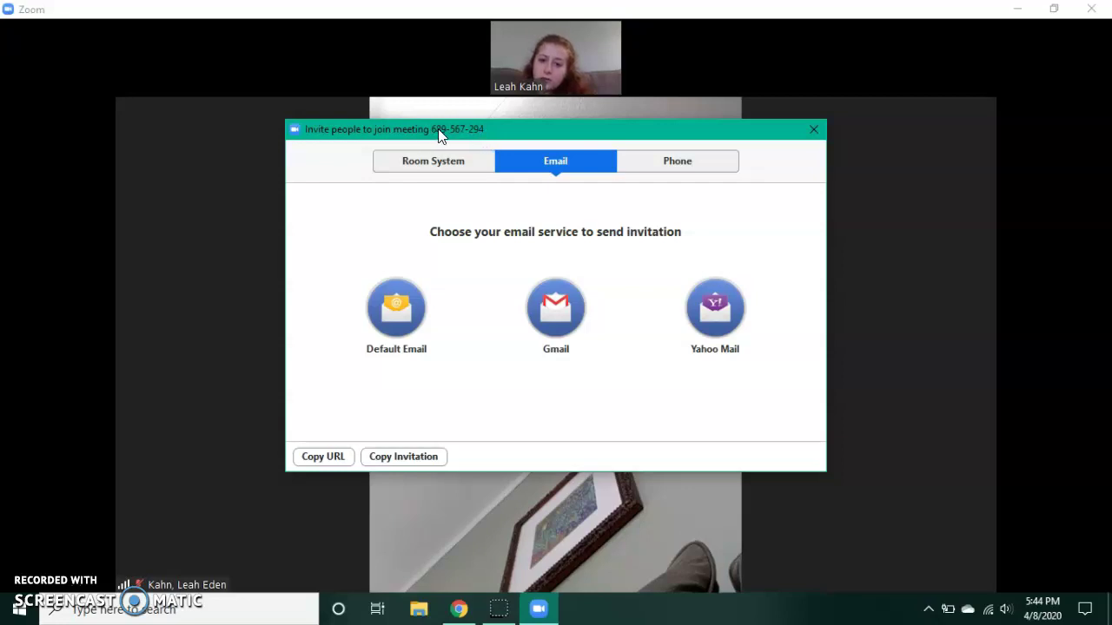
left_click(813, 131)
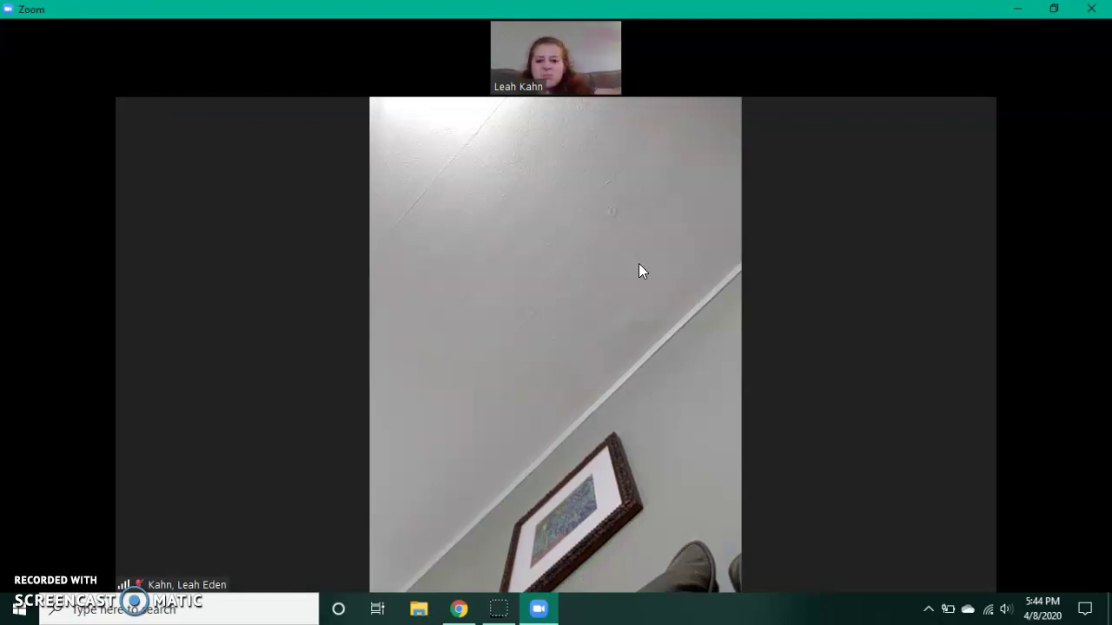
Leave the Zoom meeting and confirm leaving
mouse_move(1021, 398)
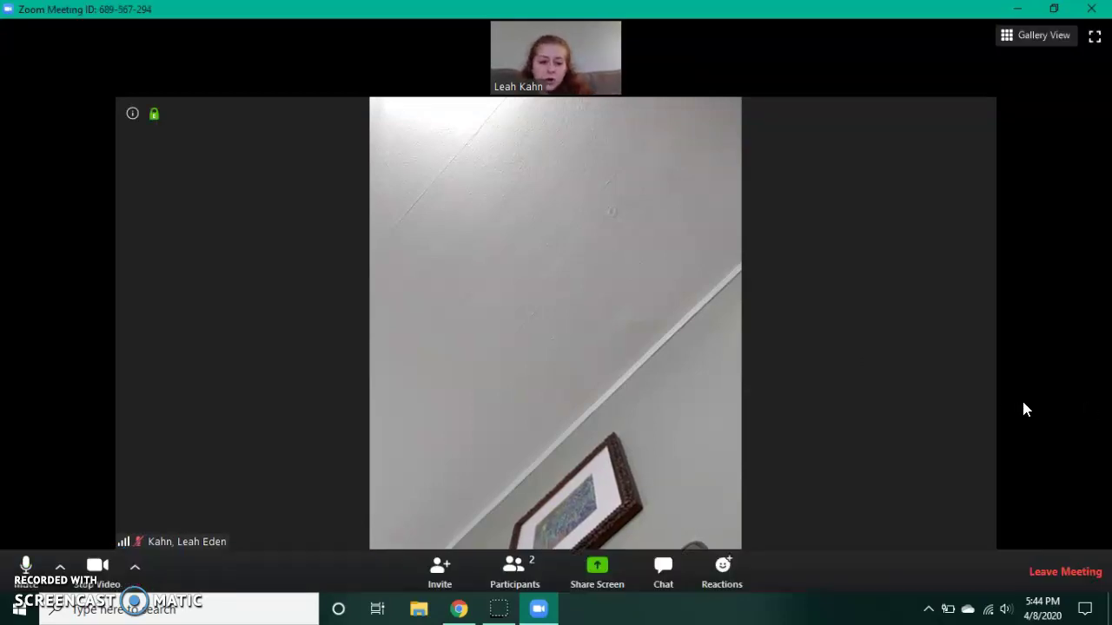
left_click(1060, 569)
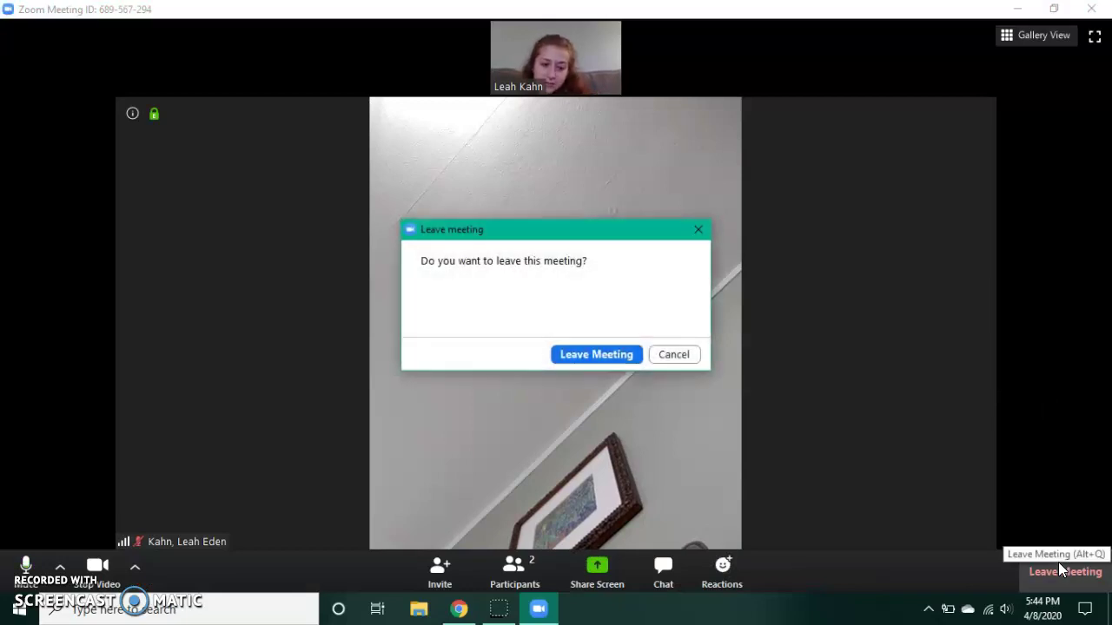
left_click(620, 356)
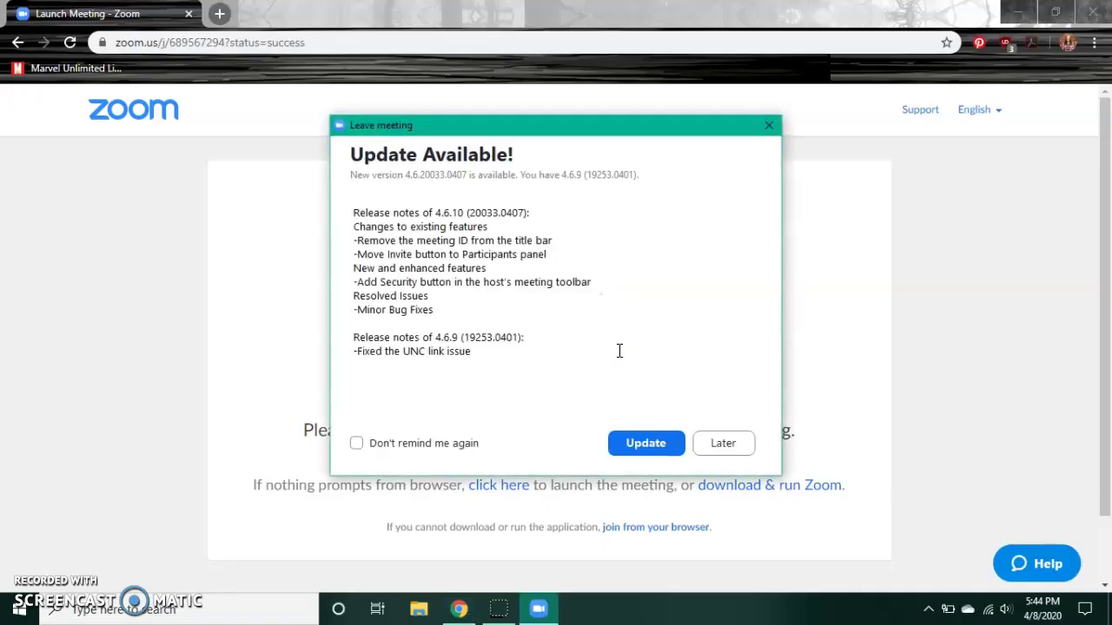
Postpone the offered Zoom update and close the meeting launch page in the browser
left_click(733, 449)
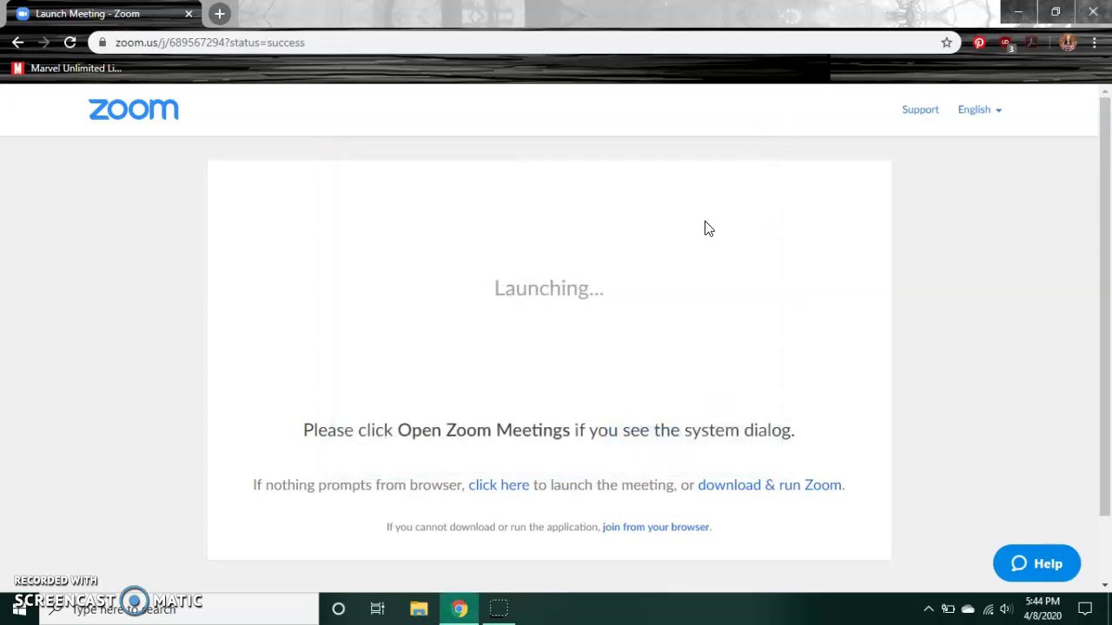
left_click(189, 14)
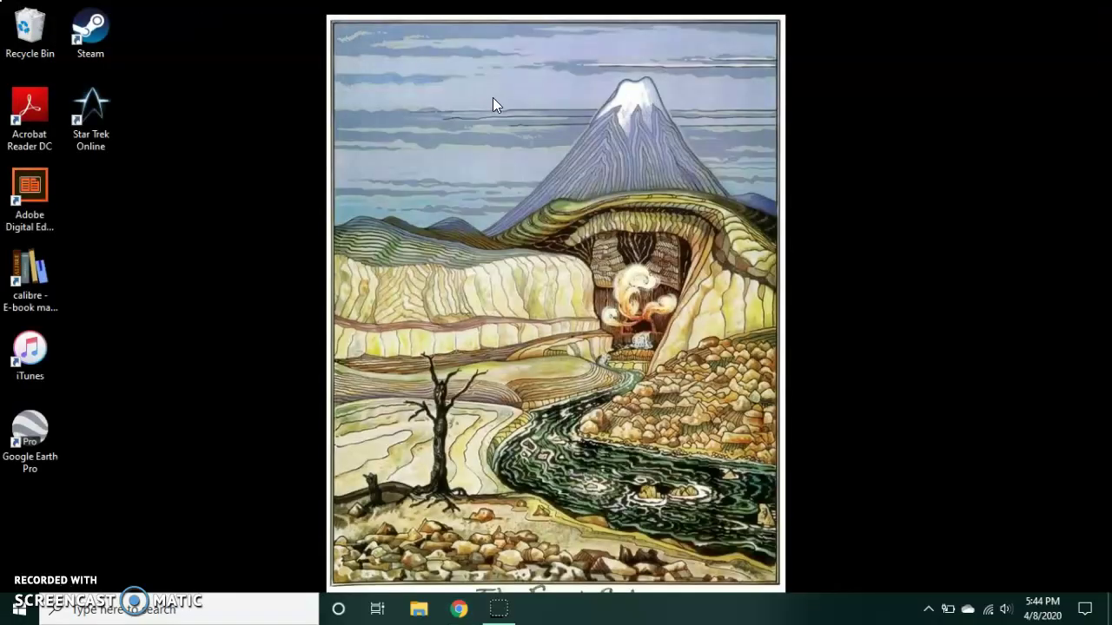